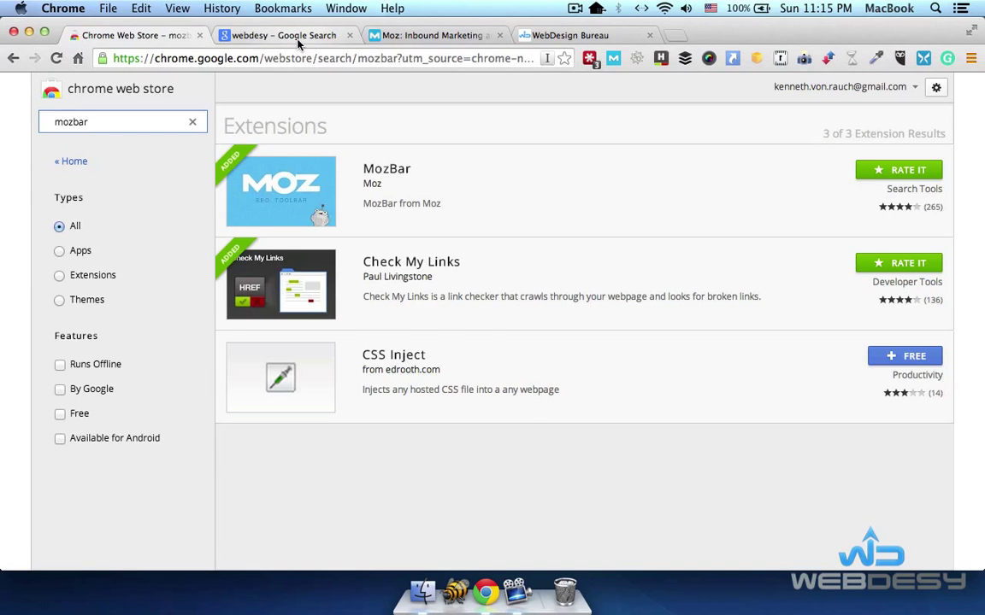
Switch to the 'webdesy - Google Search' tab to see the results with MozBar metrics
{"action": "left_click", "coordinate": [298, 38]}
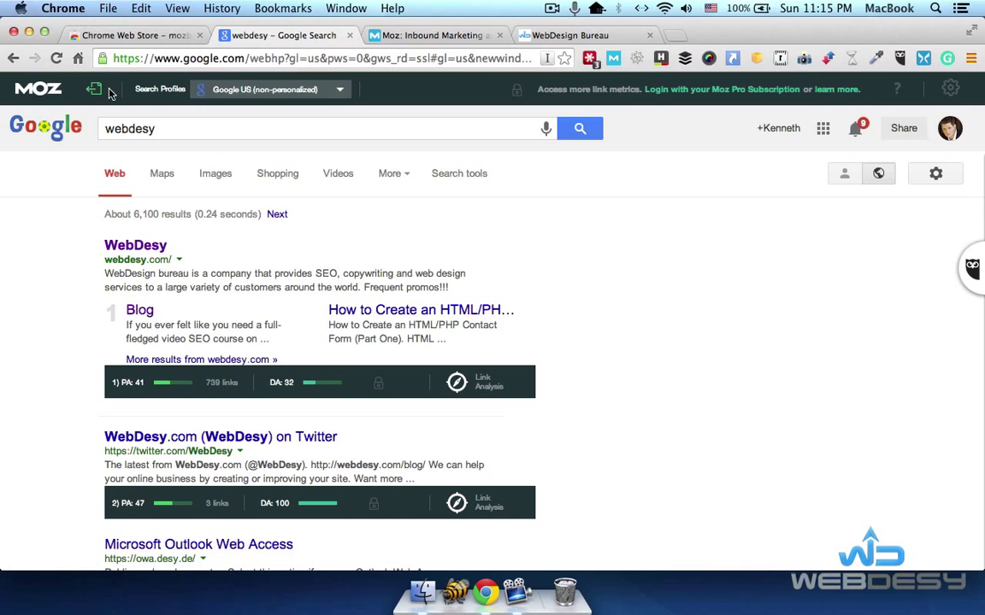
{"action": "left_click", "coordinate": [614, 59]}
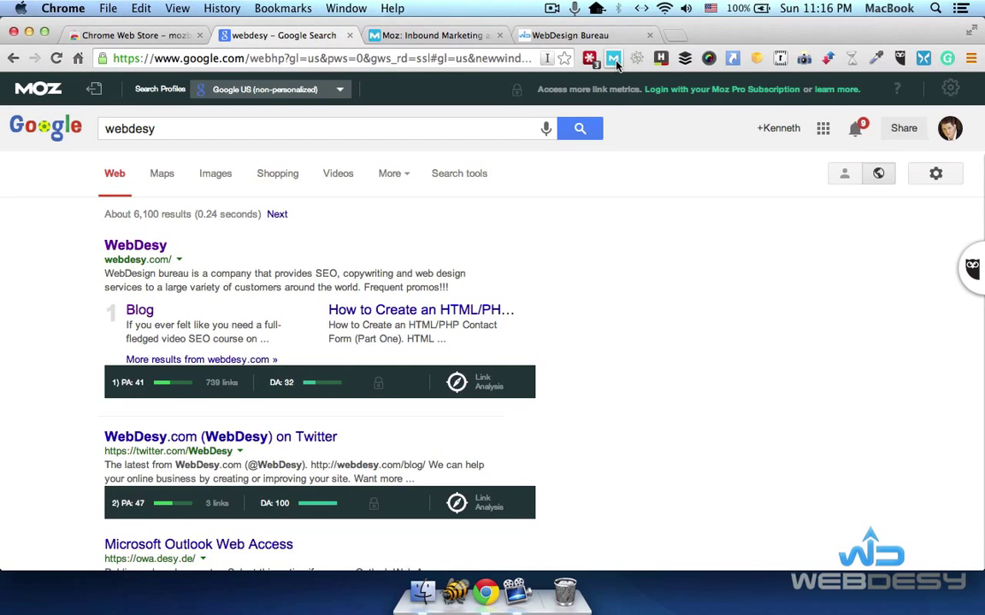
{"action": "left_click", "coordinate": [168, 130]}
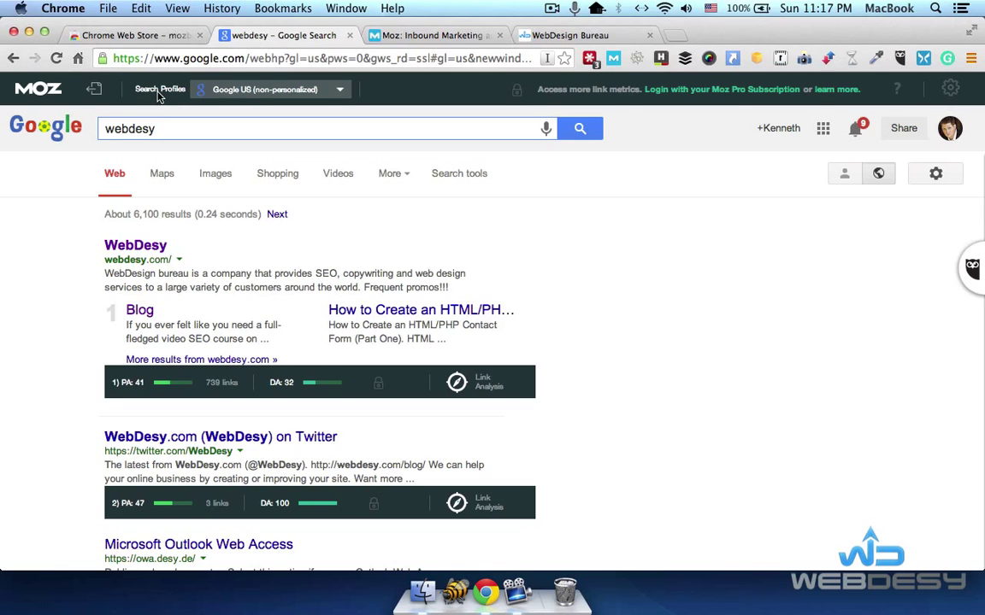
{"action": "left_click", "coordinate": [282, 91]}
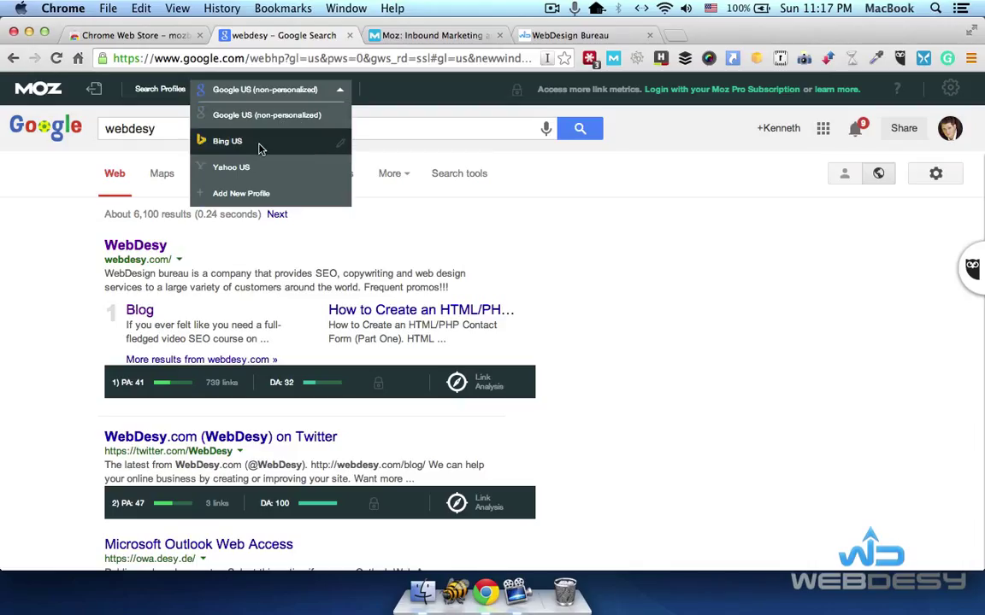
Start a new MozBar search profile, keeping Google as the engine and toggling non-personalized results
{"action": "left_click", "coordinate": [342, 196]}
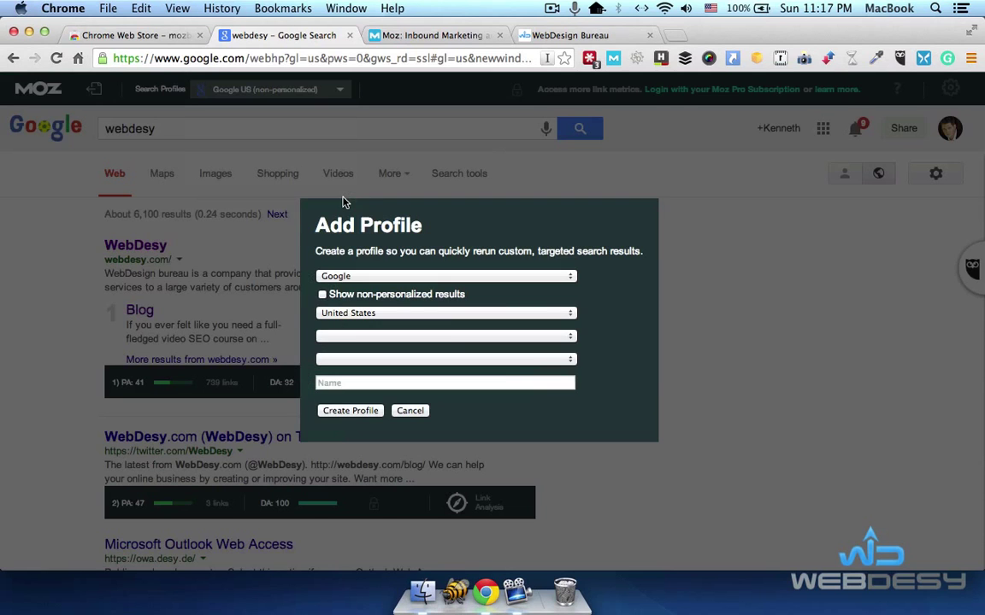
{"action": "left_click", "coordinate": [329, 276]}
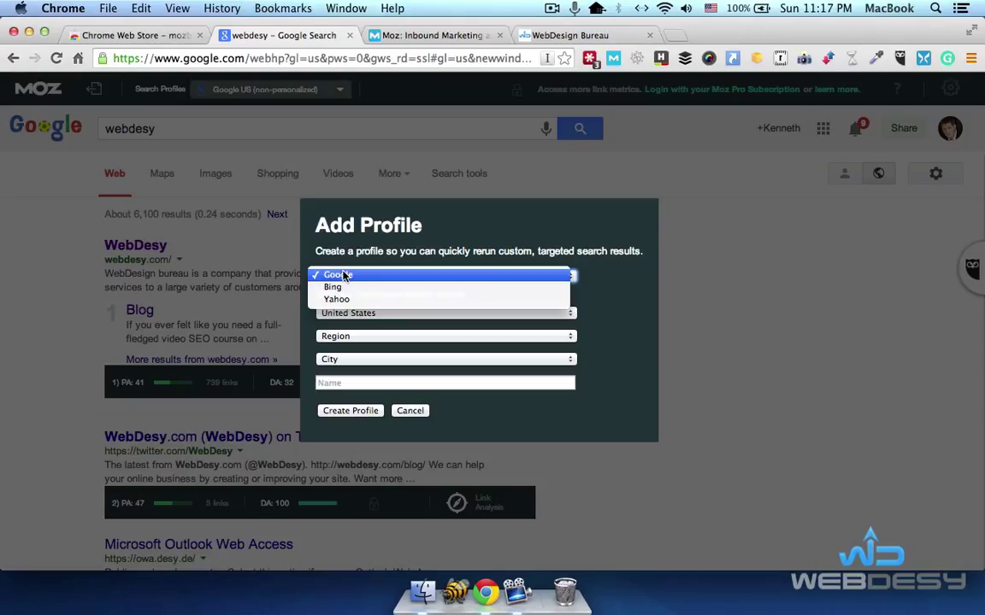
{"action": "left_click", "coordinate": [473, 240]}
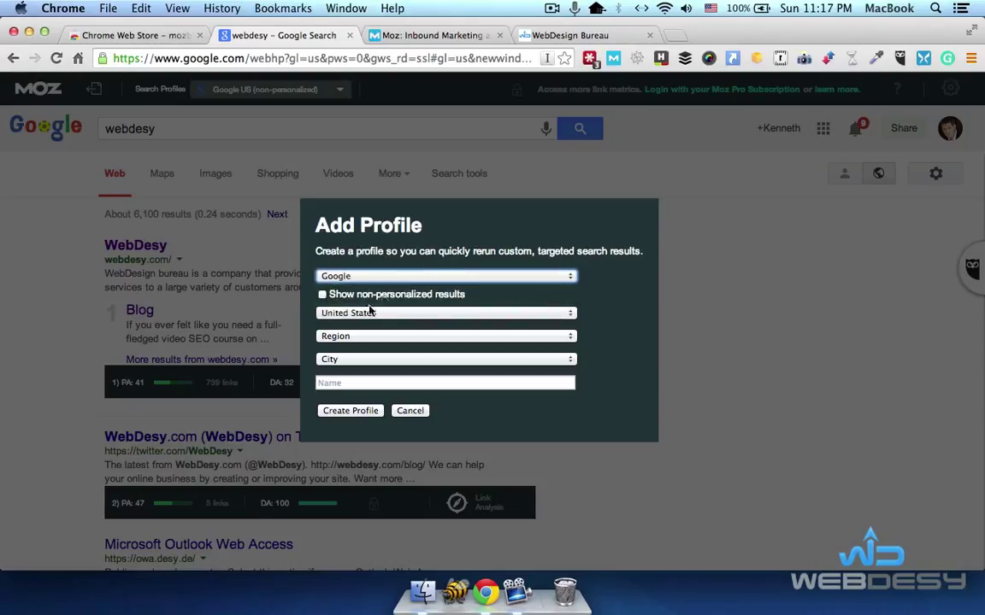
{"action": "left_click", "coordinate": [322, 295]}
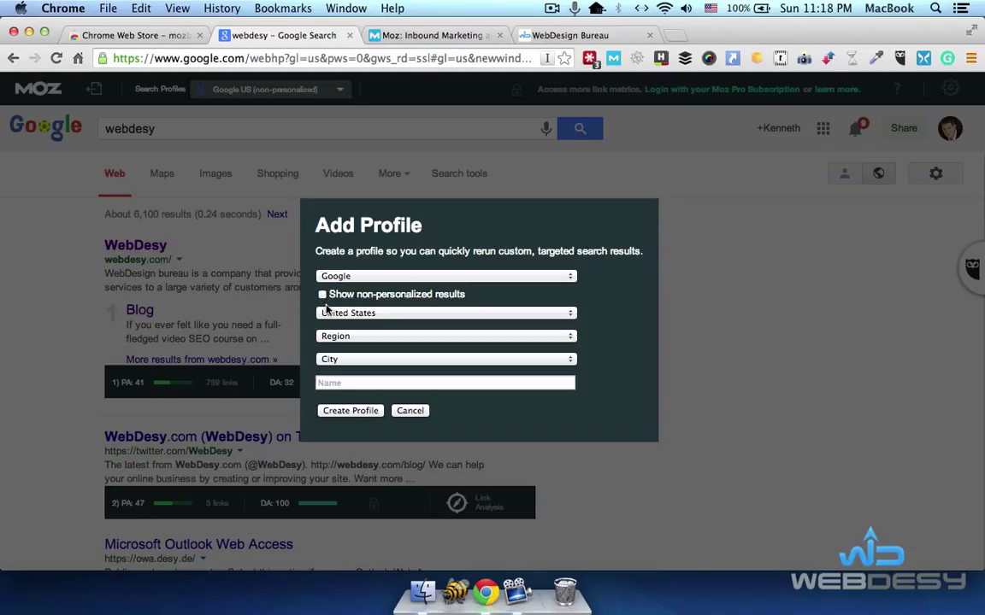
Review the country, region, city and name fields, keeping United States, then cancel the profile
{"action": "left_click", "coordinate": [335, 314]}
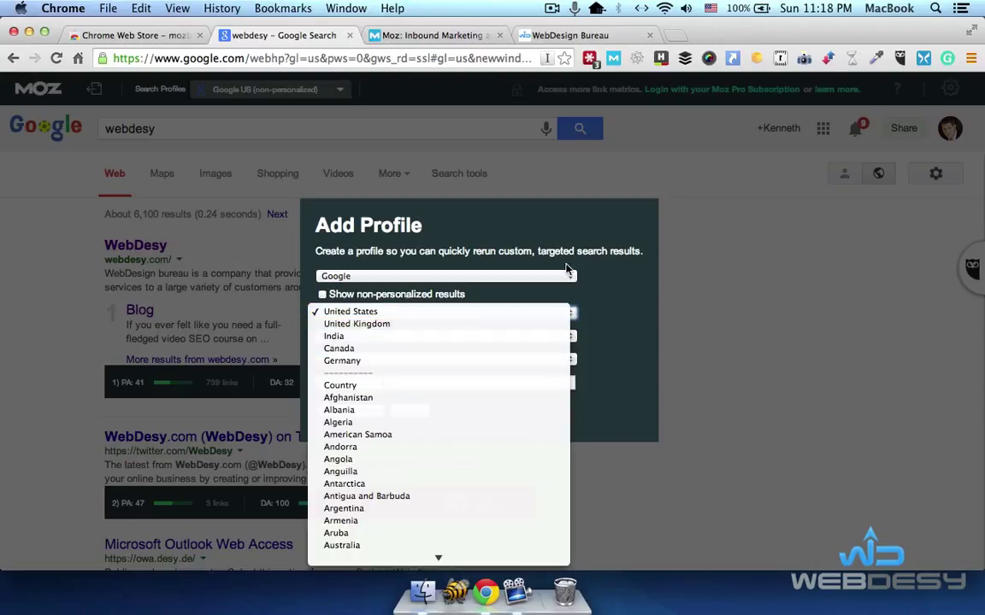
{"action": "left_click", "coordinate": [616, 297]}
{"action": "left_click", "coordinate": [350, 338]}
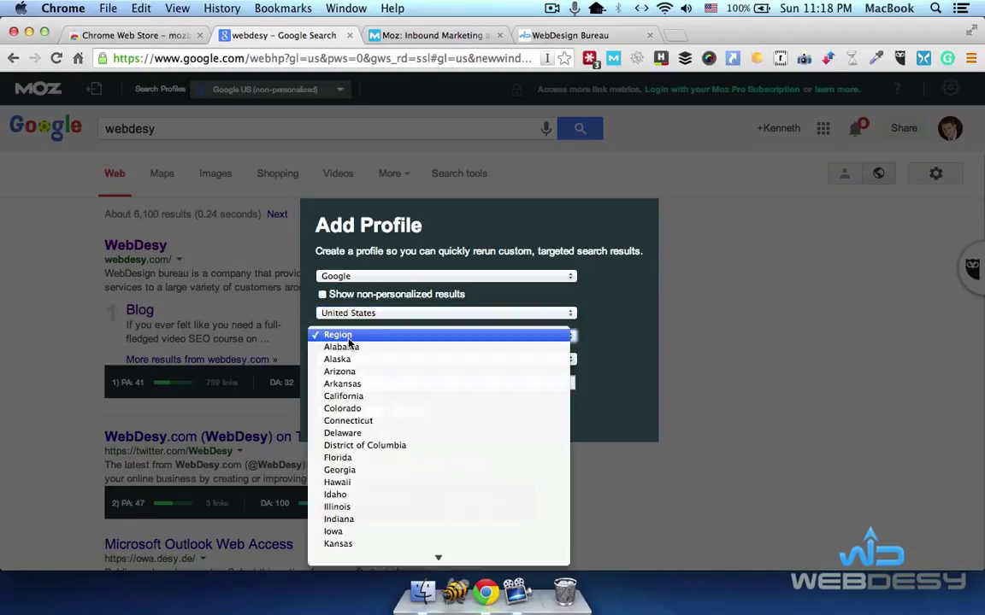
{"action": "left_click", "coordinate": [585, 352]}
{"action": "left_click", "coordinate": [557, 360]}
{"action": "left_click", "coordinate": [605, 366]}
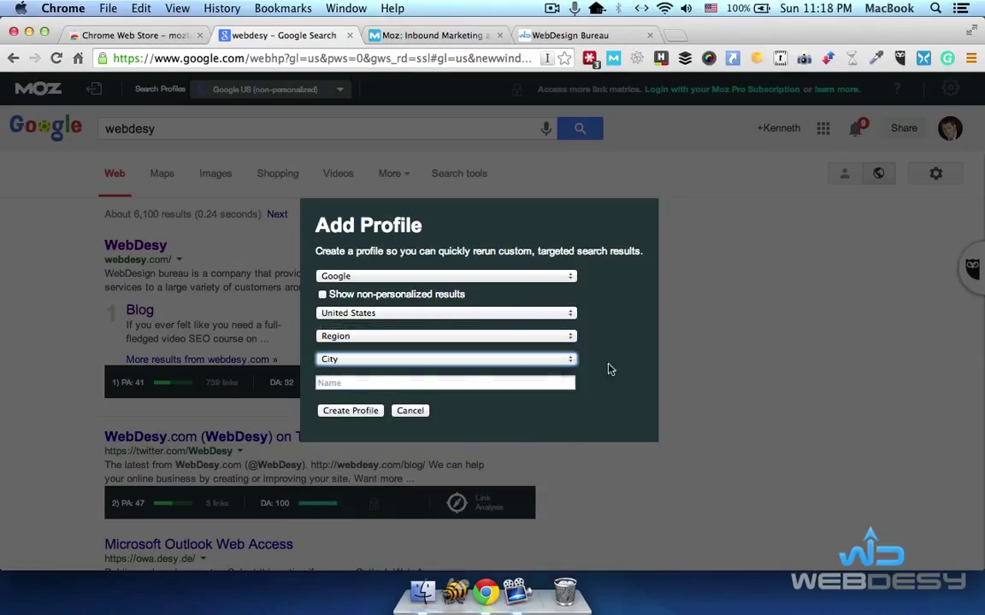
{"action": "left_click", "coordinate": [366, 386]}
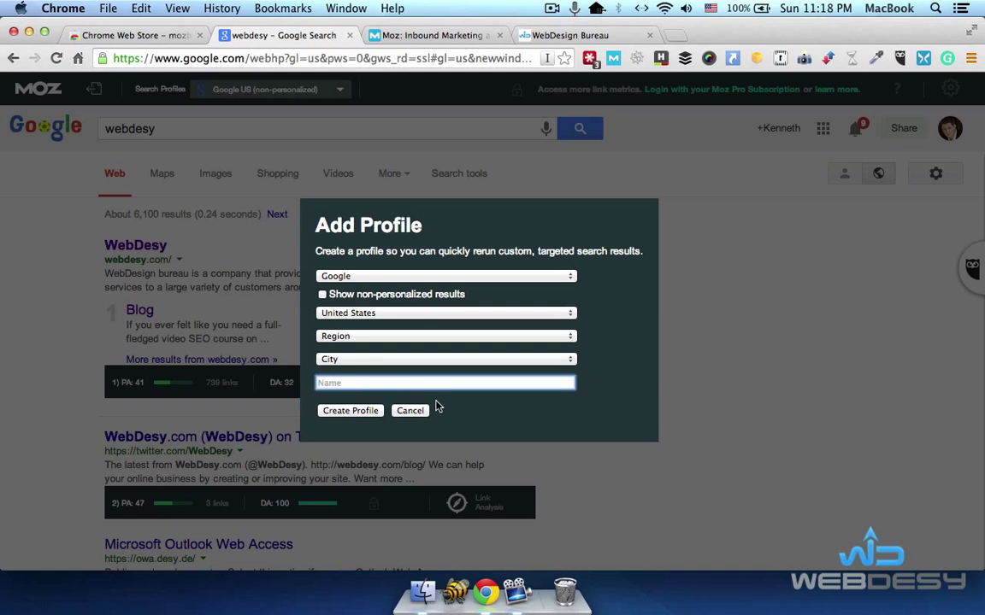
{"action": "left_click", "coordinate": [410, 411]}
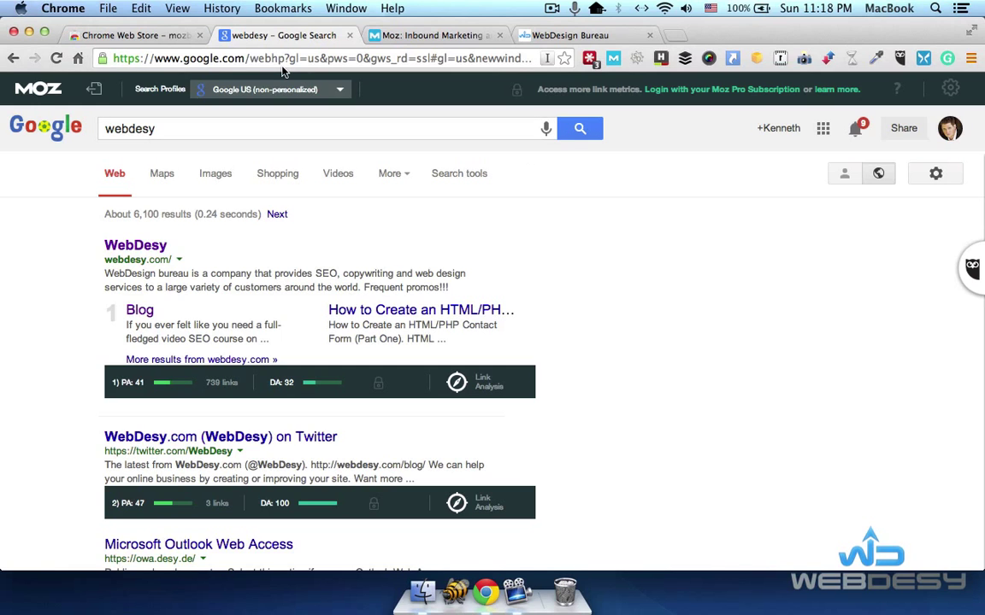
{"action": "left_click", "coordinate": [565, 35]}
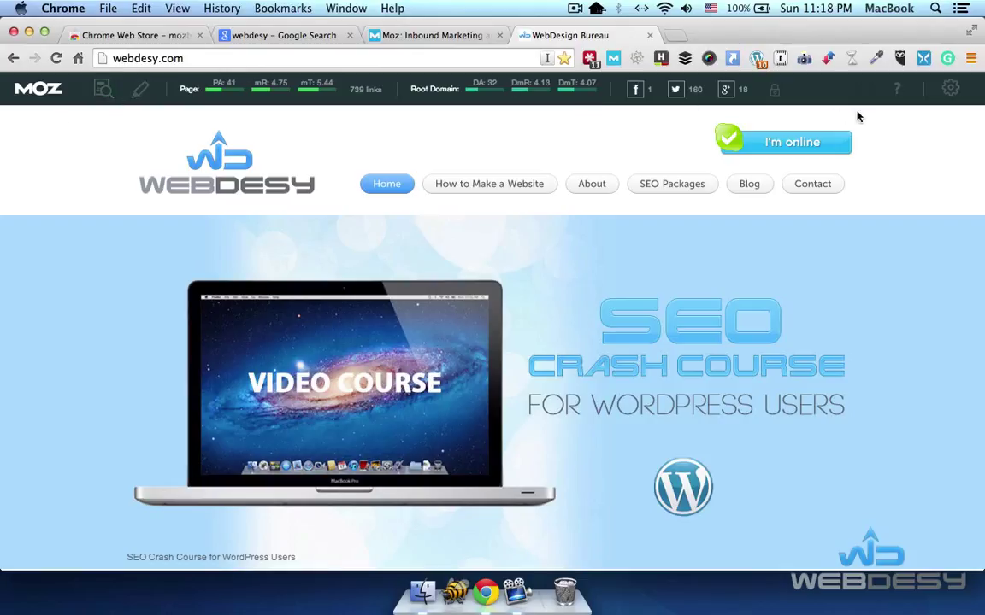
{"action": "left_click", "coordinate": [101, 89]}
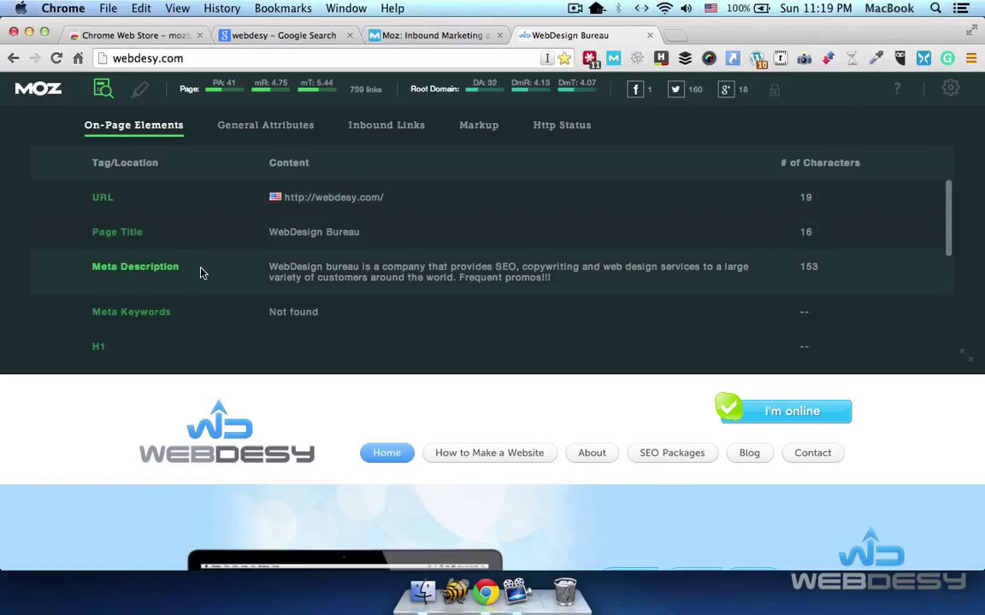
{"action": "scroll", "coordinate": [195, 294], "scroll_direction": "down", "scroll_amount": 3}
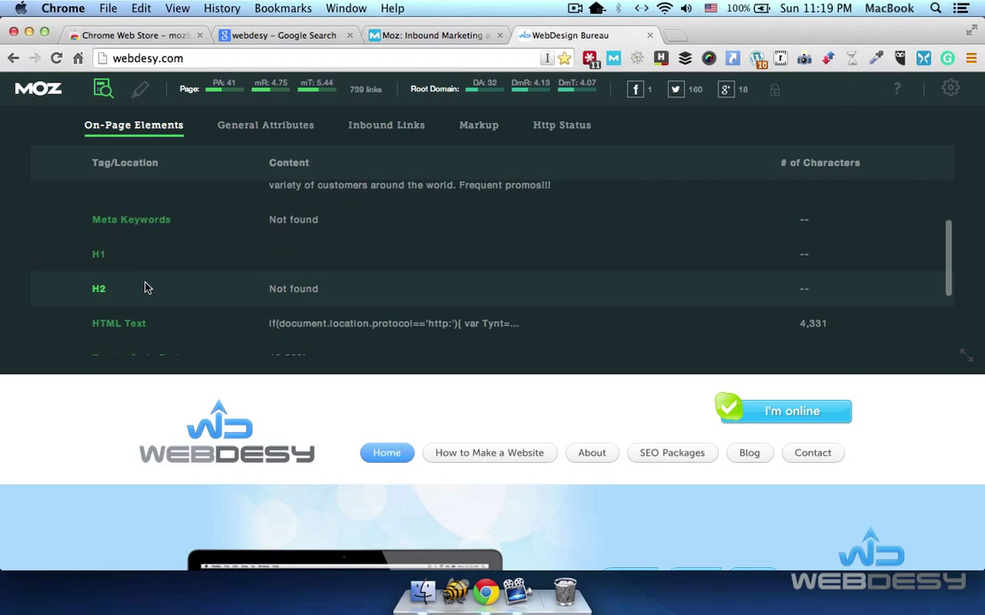
{"action": "scroll", "coordinate": [146, 286], "scroll_direction": "down", "scroll_amount": 4}
{"action": "scroll", "coordinate": [145, 288], "scroll_direction": "up", "scroll_amount": 7}
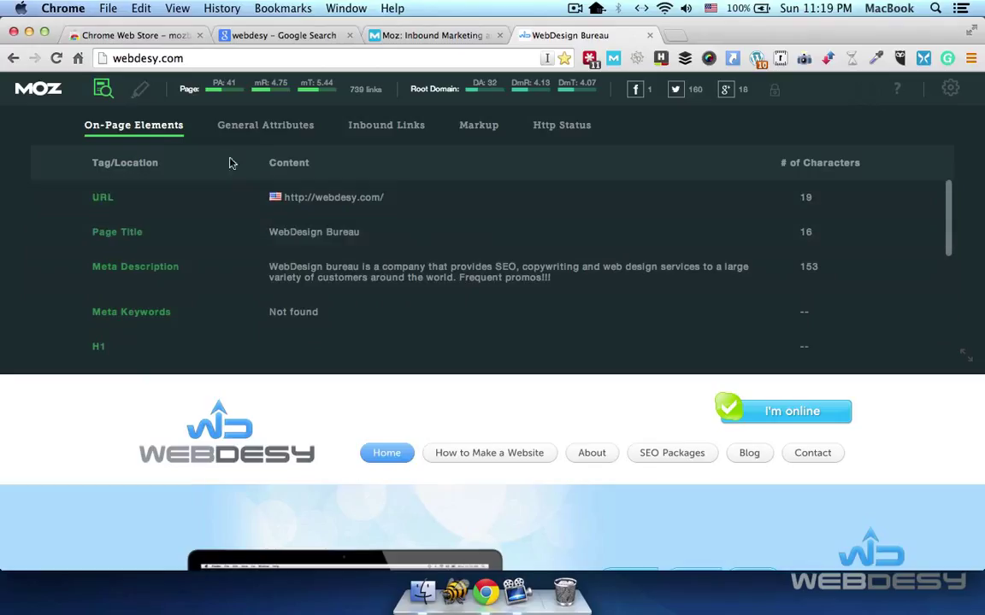
{"action": "left_click", "coordinate": [272, 128]}
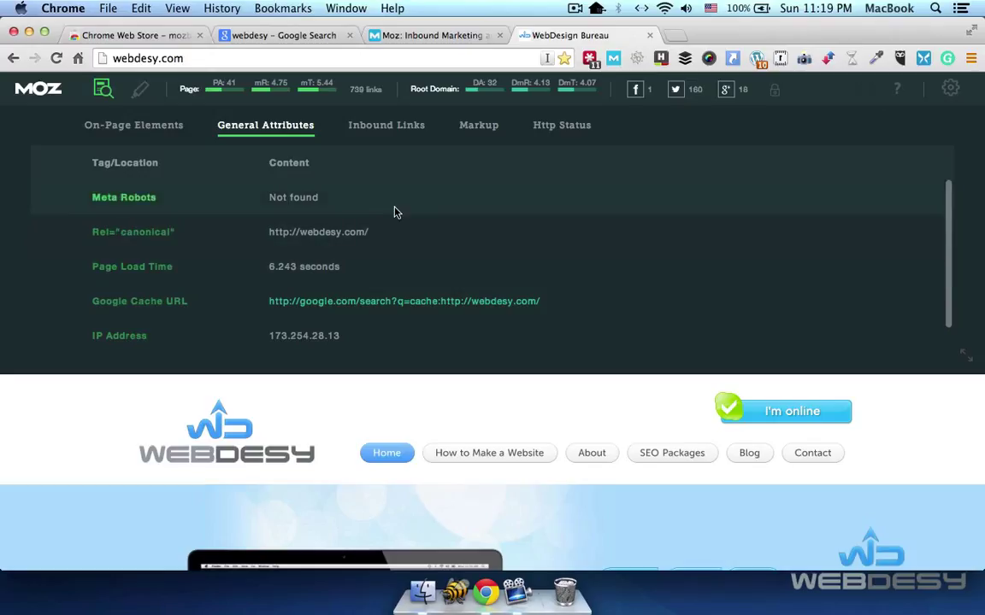
Review webdesy.com's inbound link metrics in Page Analysis
{"action": "left_click", "coordinate": [393, 130]}
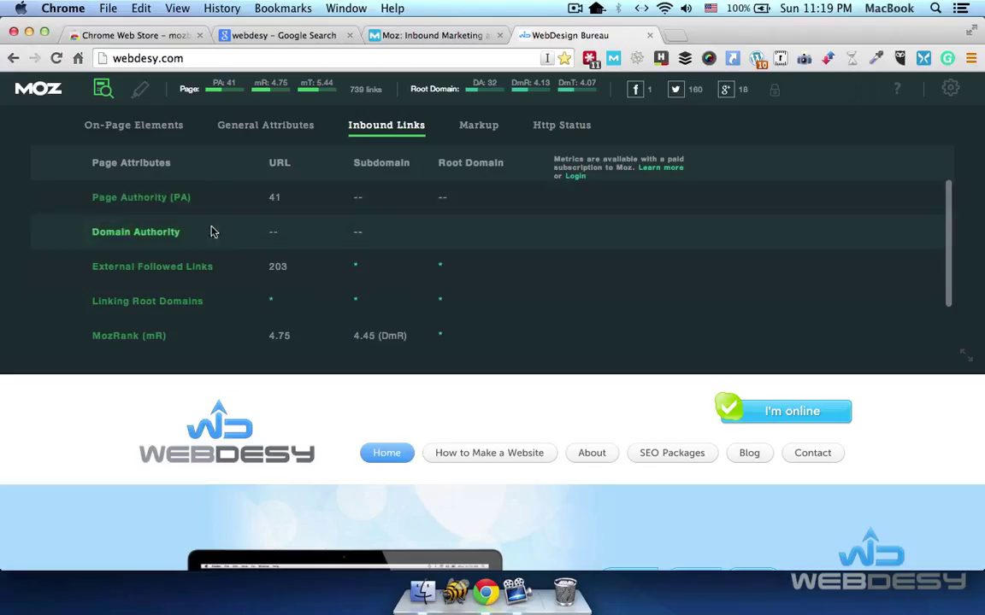
{"action": "scroll", "coordinate": [219, 299], "scroll_direction": "down", "scroll_amount": 2}
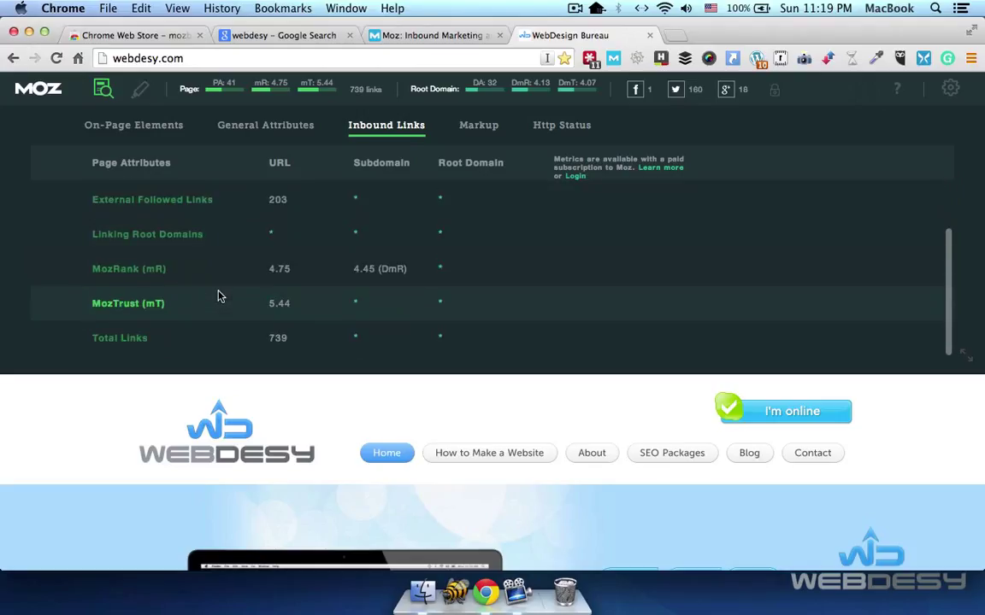
{"action": "scroll", "coordinate": [219, 295], "scroll_direction": "up", "scroll_amount": 2}
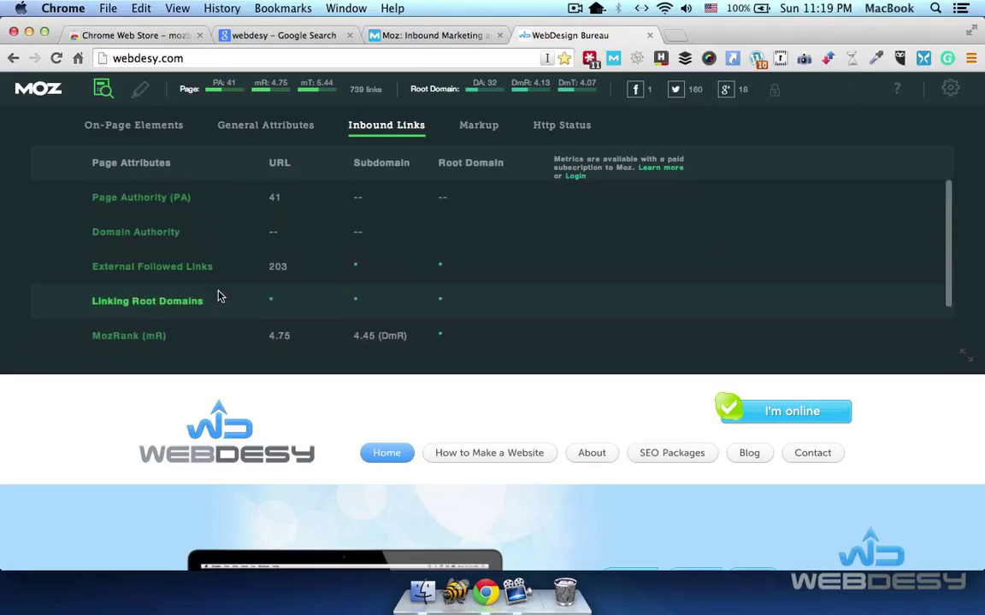
Check markup (Authorship and Schema.org missing) and HTTP status 200 OK, then close Page Analysis
{"action": "left_click", "coordinate": [475, 128]}
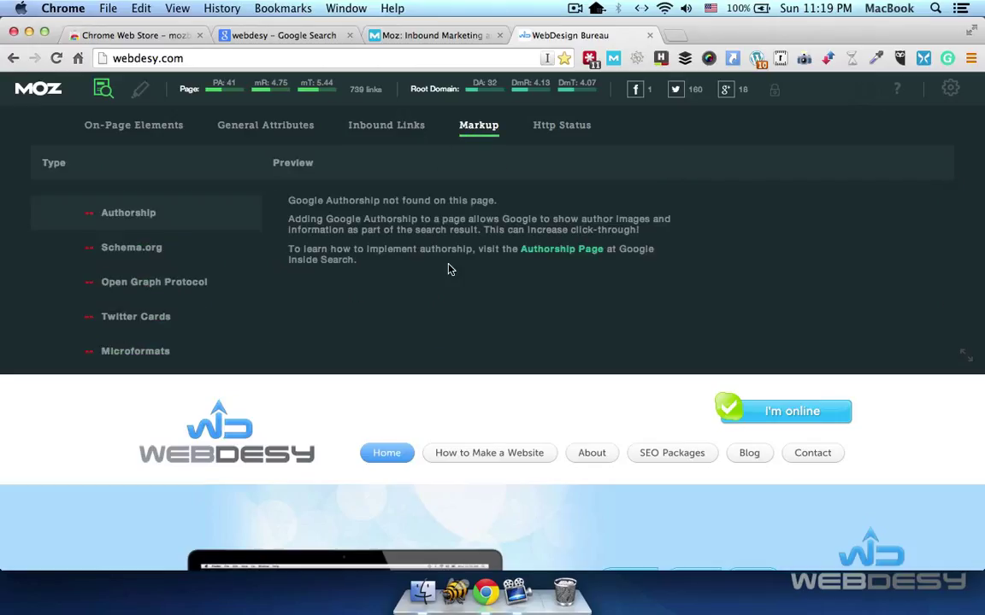
{"action": "scroll", "coordinate": [451, 268], "scroll_direction": "down", "scroll_amount": 1}
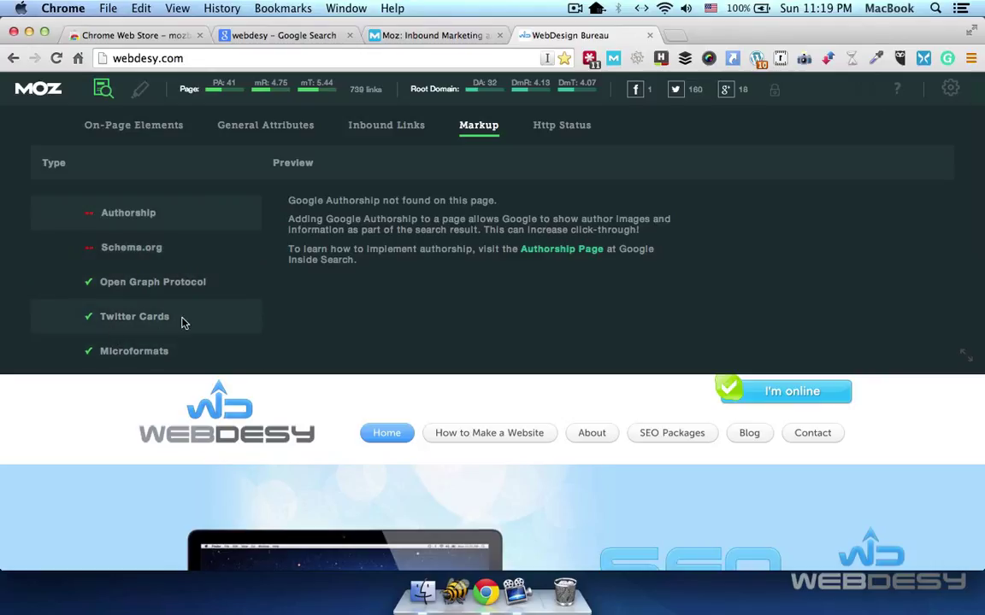
{"action": "left_click", "coordinate": [560, 130]}
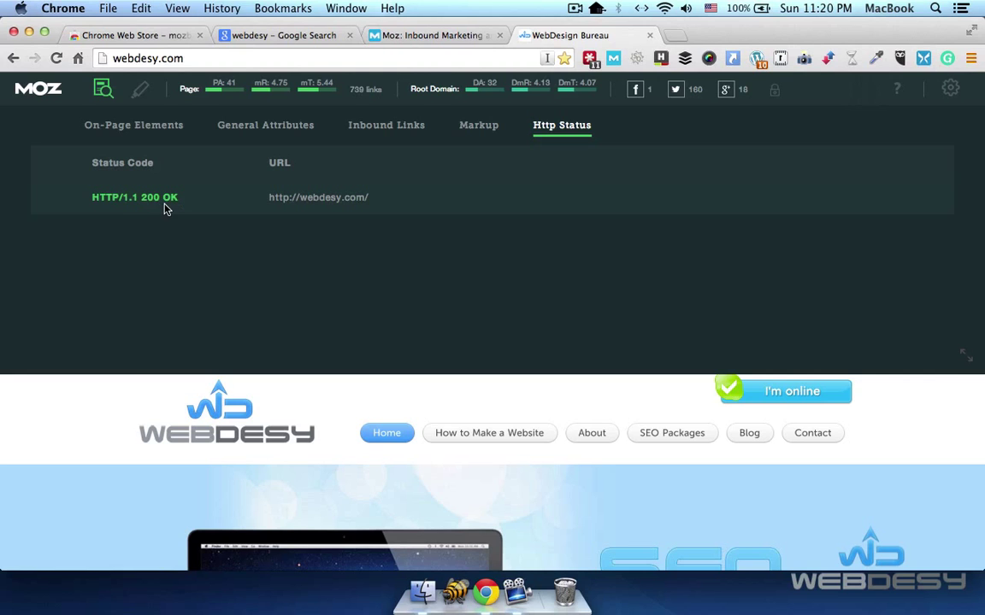
{"action": "left_click", "coordinate": [102, 93]}
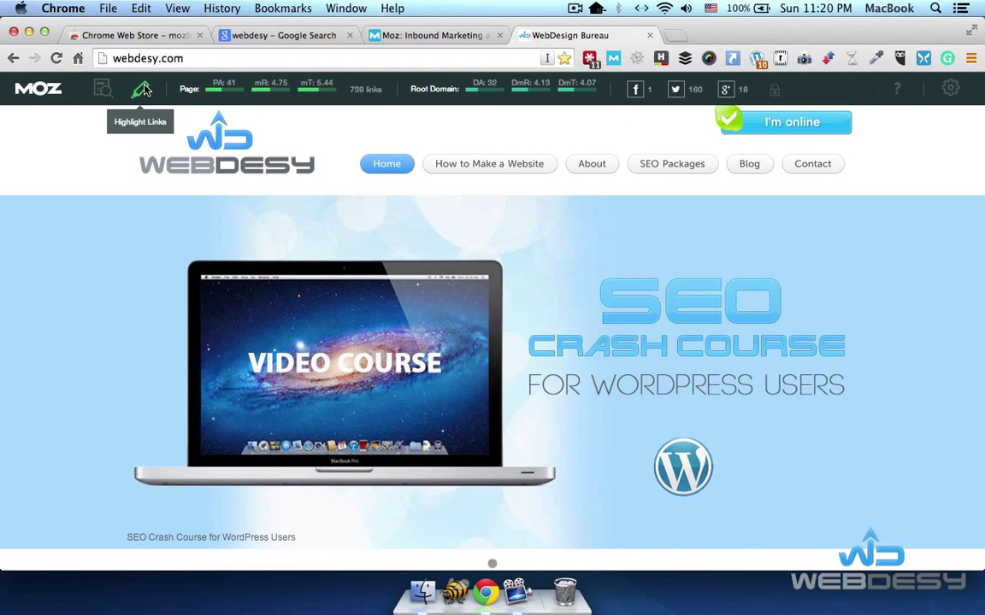
Highlight webdesy.com's followed links and scroll the page to inspect them
{"action": "left_click", "coordinate": [141, 90]}
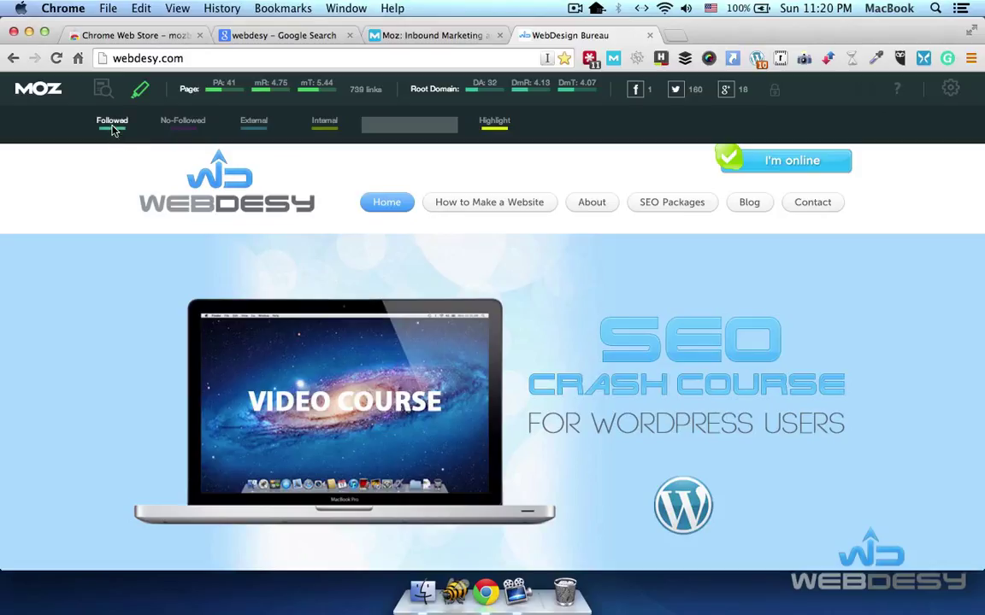
{"action": "left_click", "coordinate": [116, 132]}
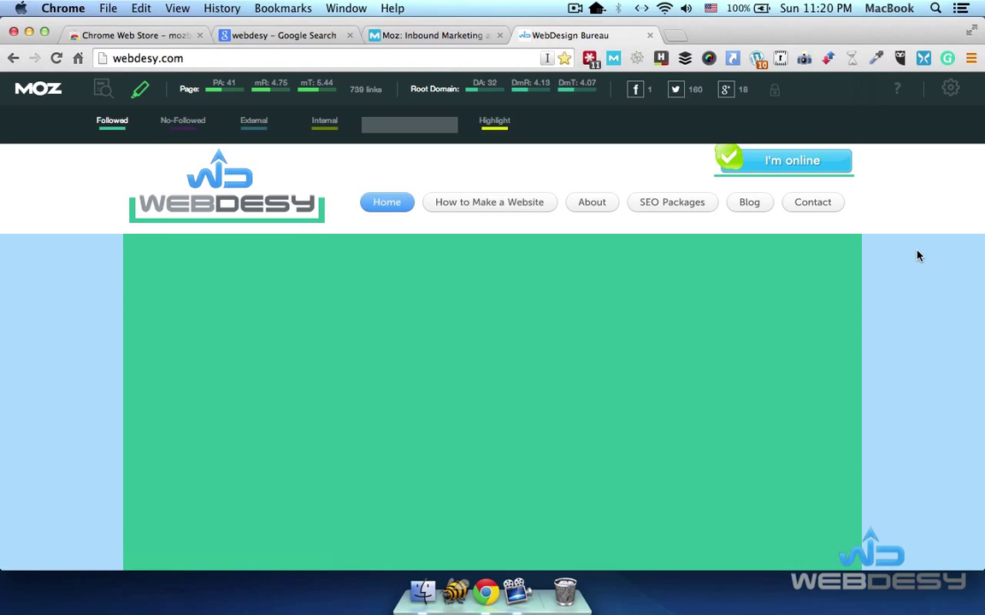
{"action": "scroll", "coordinate": [983, 237], "scroll_direction": "down", "scroll_amount": 5}
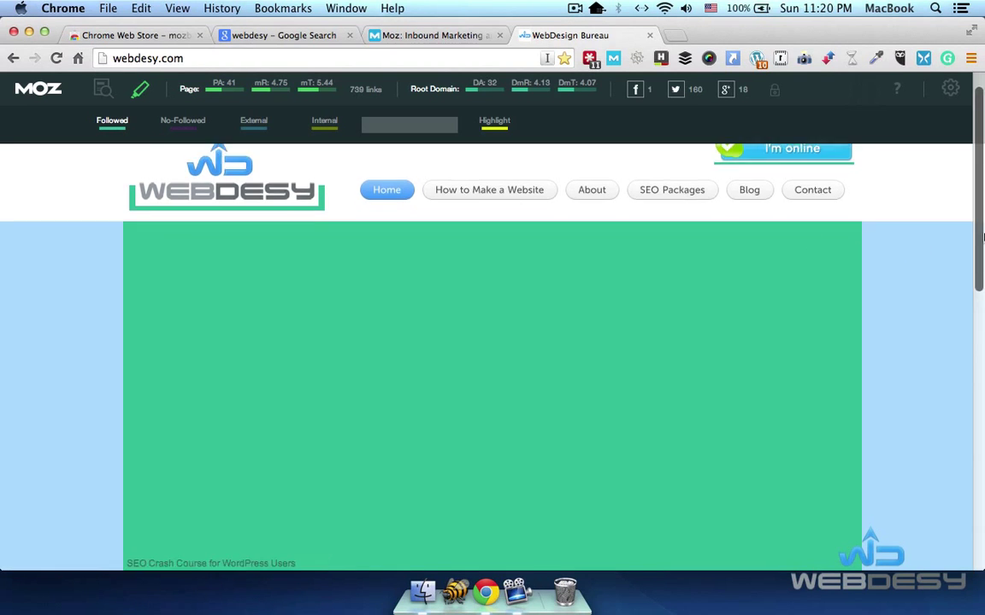
{"action": "scroll", "coordinate": [983, 238], "scroll_direction": "down", "scroll_amount": 8}
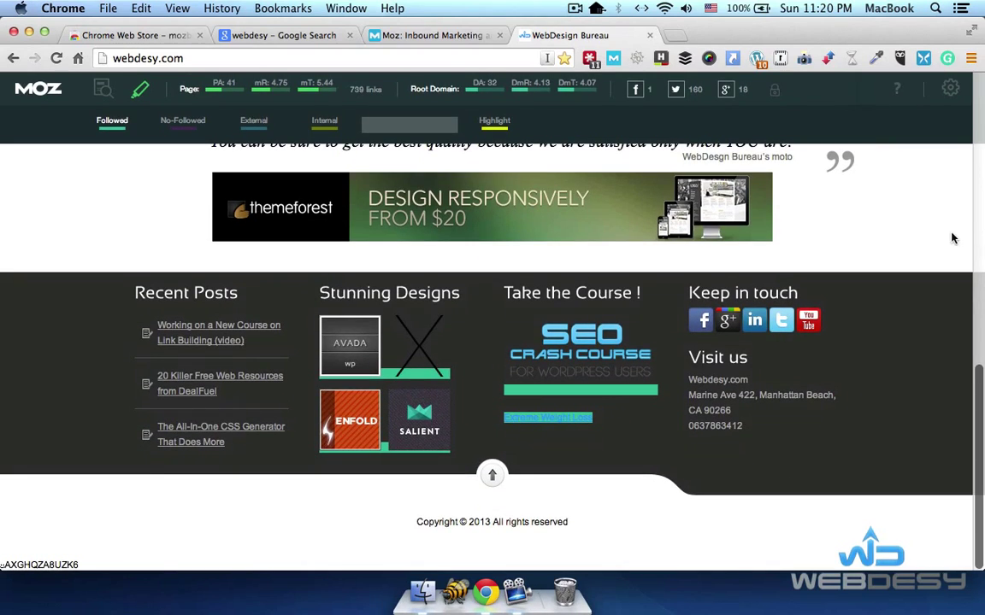
{"action": "scroll", "coordinate": [952, 238], "scroll_direction": "up", "scroll_amount": 15}
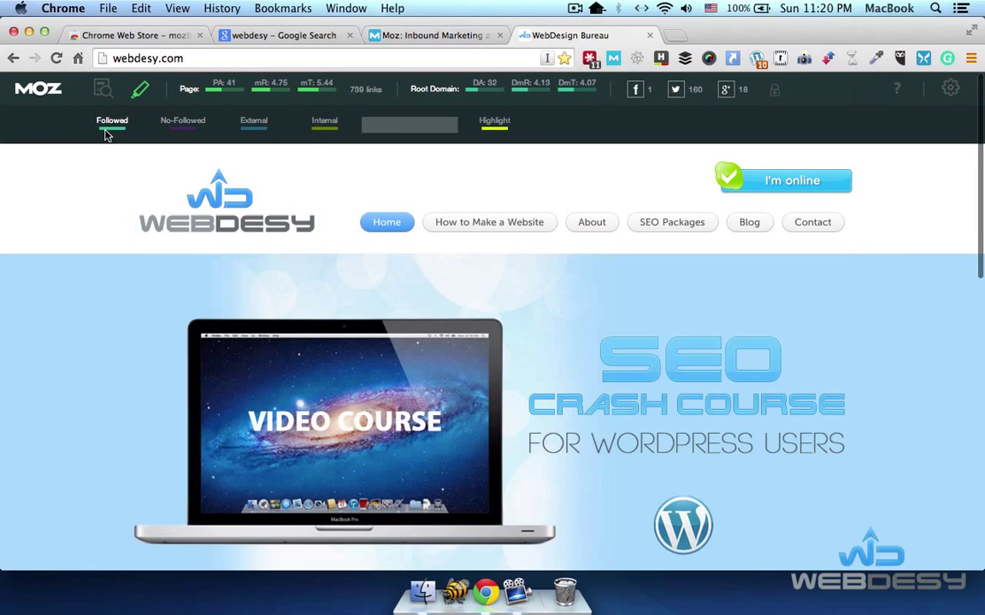
Switch off followed and then no-followed link highlighting, checking the page in between
{"action": "left_click", "coordinate": [94, 116]}
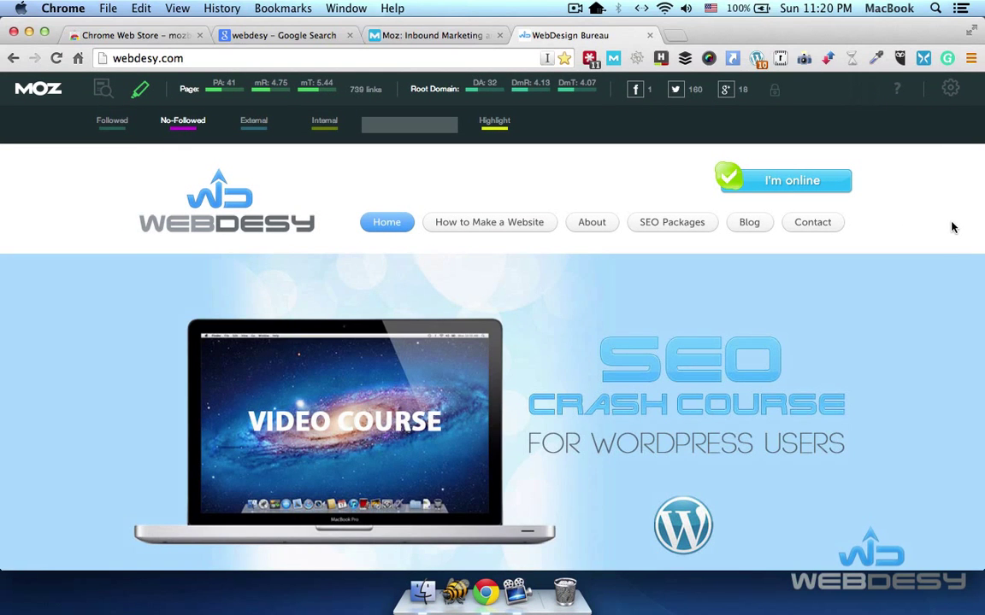
{"action": "scroll", "coordinate": [952, 227], "scroll_direction": "down", "scroll_amount": 2}
{"action": "scroll", "coordinate": [951, 226], "scroll_direction": "down", "scroll_amount": 15}
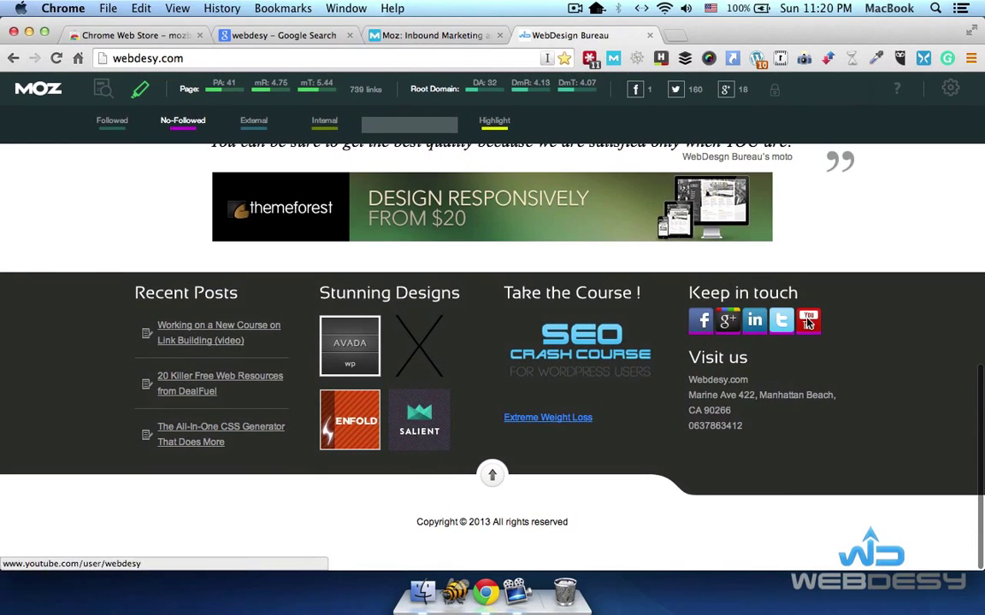
{"action": "scroll", "coordinate": [869, 327], "scroll_direction": "up", "scroll_amount": 2}
{"action": "left_click", "coordinate": [177, 120]}
Highlight the page's external links and scroll through to inspect them
{"action": "left_click", "coordinate": [253, 121]}
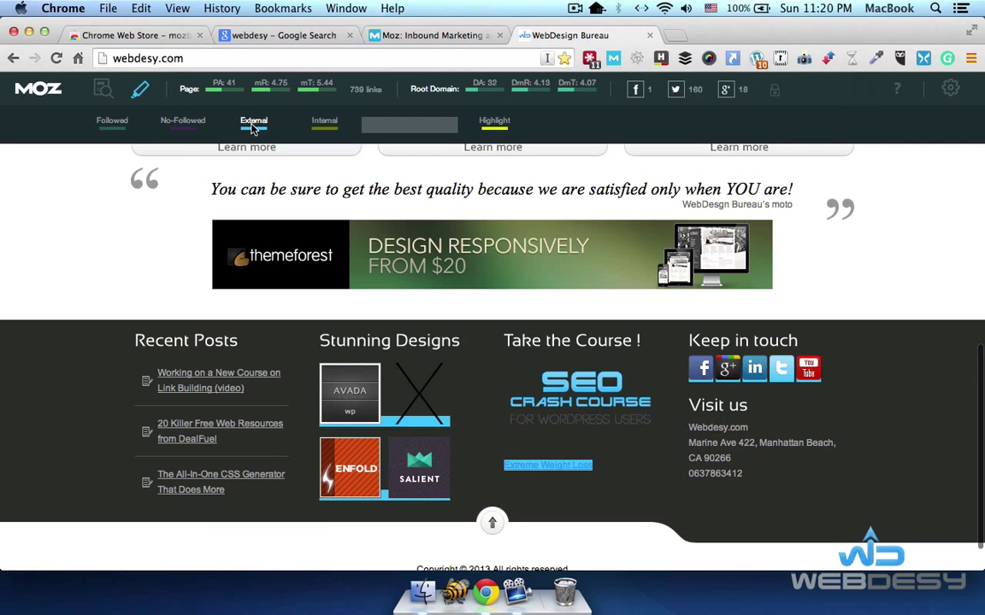
{"action": "scroll", "coordinate": [801, 241], "scroll_direction": "up", "scroll_amount": 15}
{"action": "scroll", "coordinate": [378, 253], "scroll_direction": "down", "scroll_amount": 2}
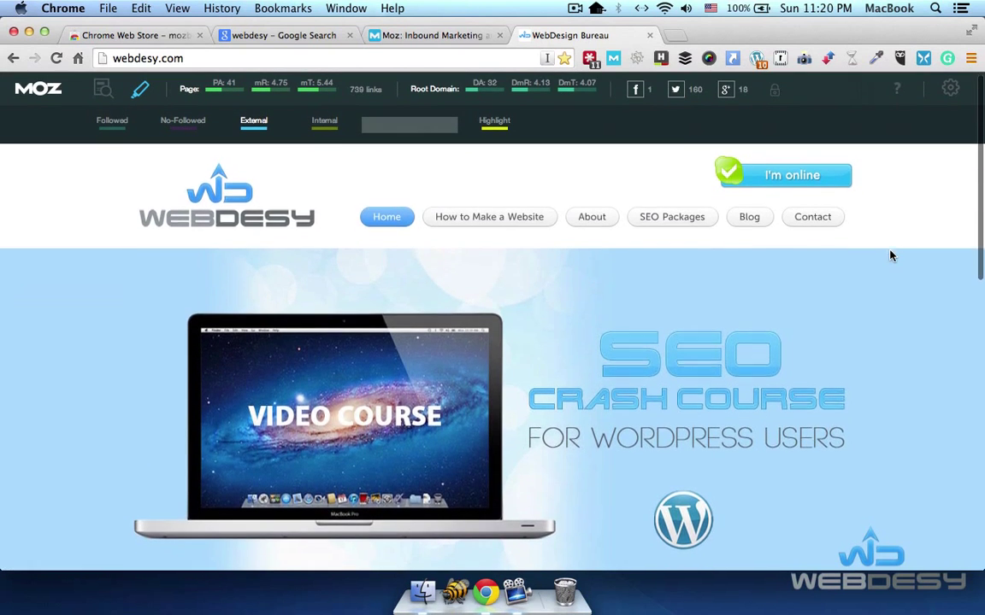
{"action": "scroll", "coordinate": [890, 253], "scroll_direction": "down", "scroll_amount": 10}
{"action": "scroll", "coordinate": [889, 256], "scroll_direction": "down", "scroll_amount": 5}
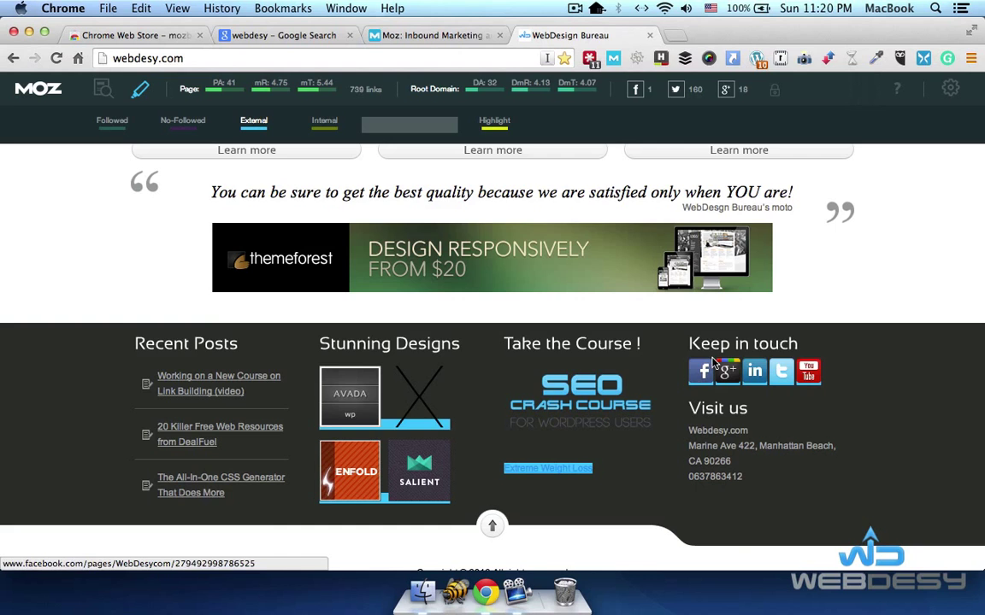
{"action": "scroll", "coordinate": [733, 334], "scroll_direction": "up", "scroll_amount": 15}
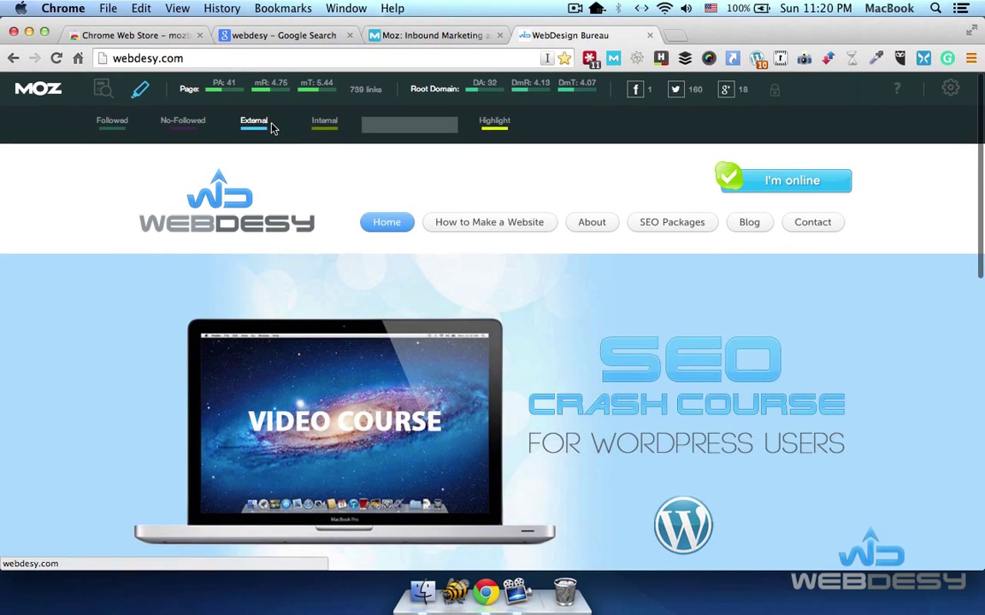
Highlight the page's internal links and scroll through to inspect them
{"action": "left_click", "coordinate": [329, 130]}
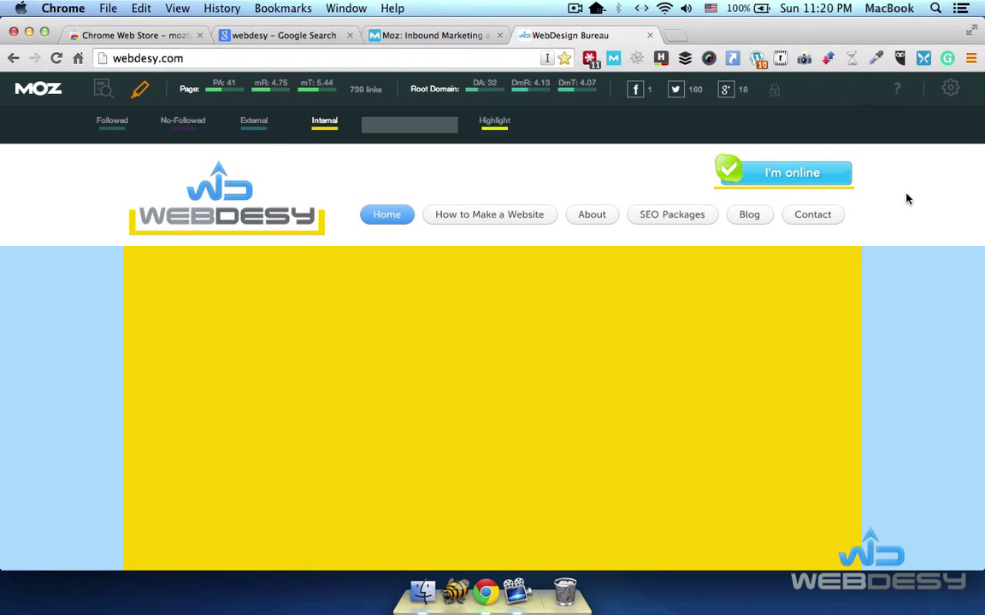
{"action": "scroll", "coordinate": [907, 199], "scroll_direction": "down", "scroll_amount": 5}
{"action": "scroll", "coordinate": [908, 199], "scroll_direction": "down", "scroll_amount": 1}
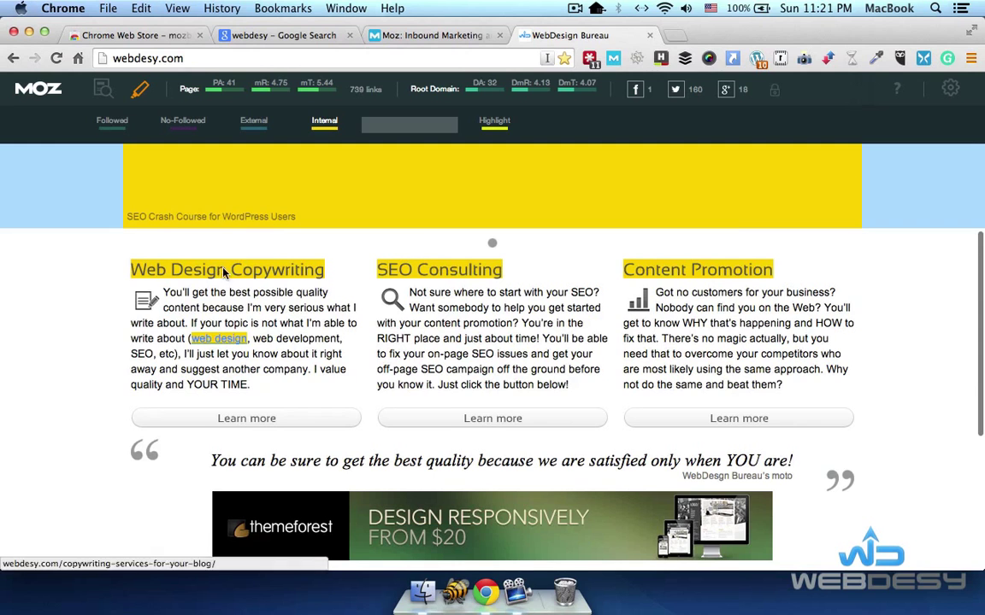
{"action": "scroll", "coordinate": [946, 283], "scroll_direction": "up", "scroll_amount": 10}
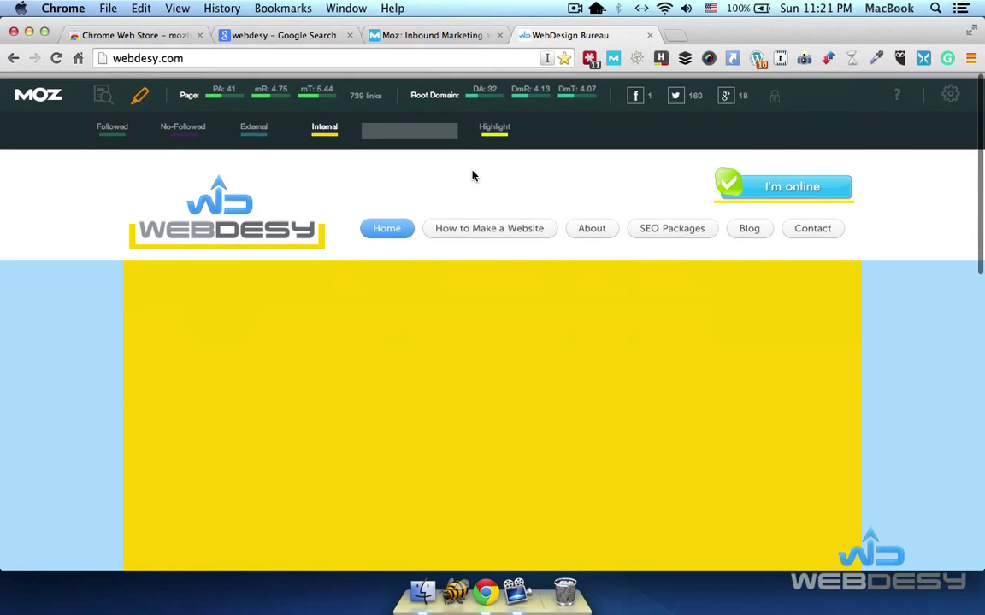
{"action": "left_click", "coordinate": [395, 129]}
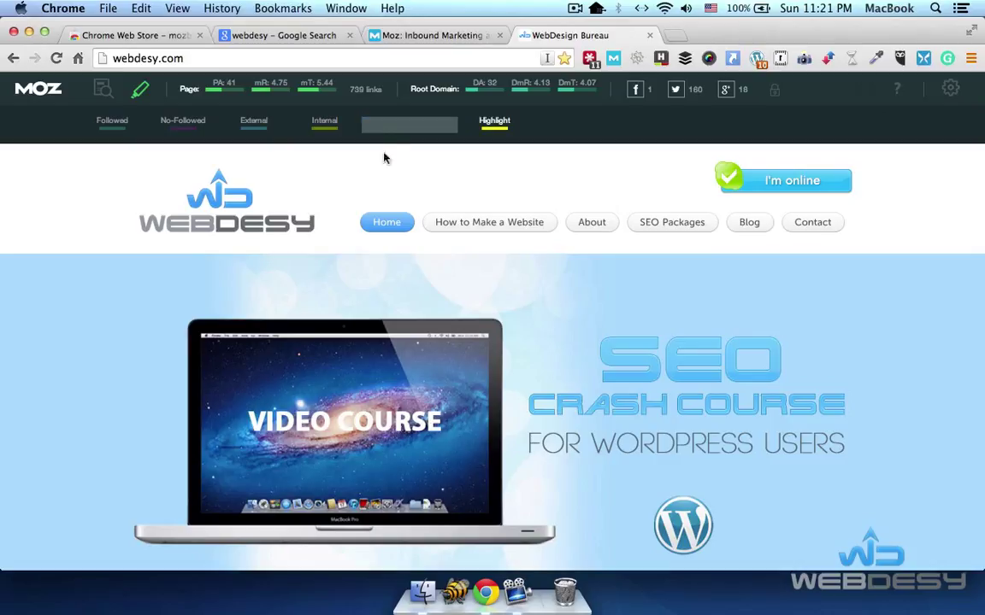
Highlight the keyword 'webdesy', find its footer match Webdesy.com, then switch highlighting off
{"action": "type", "text": "webdesy"}
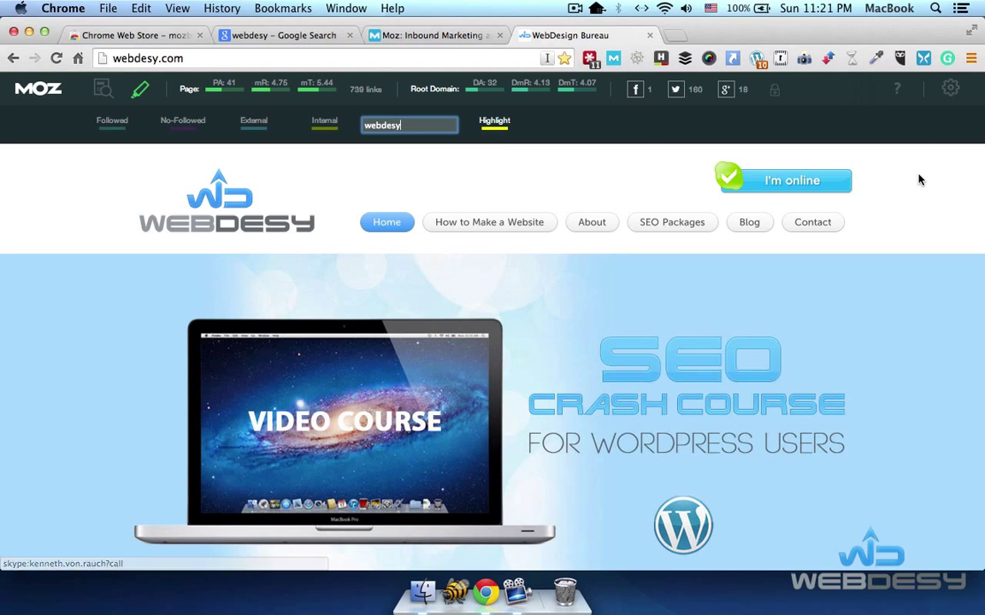
{"action": "scroll", "coordinate": [920, 179], "scroll_direction": "down", "scroll_amount": 3}
{"action": "scroll", "coordinate": [919, 179], "scroll_direction": "down", "scroll_amount": 5}
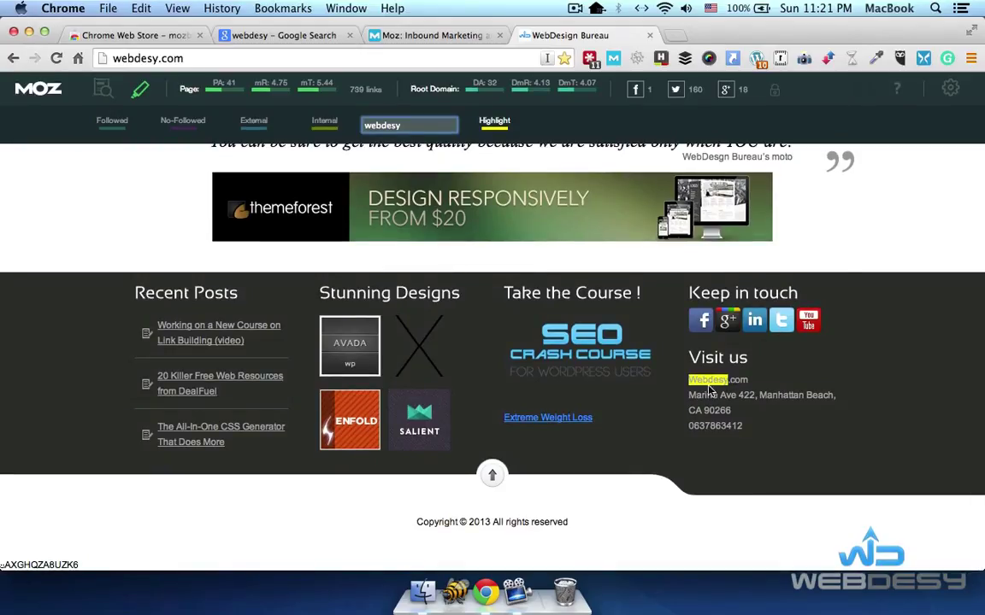
{"action": "left_click", "coordinate": [494, 127]}
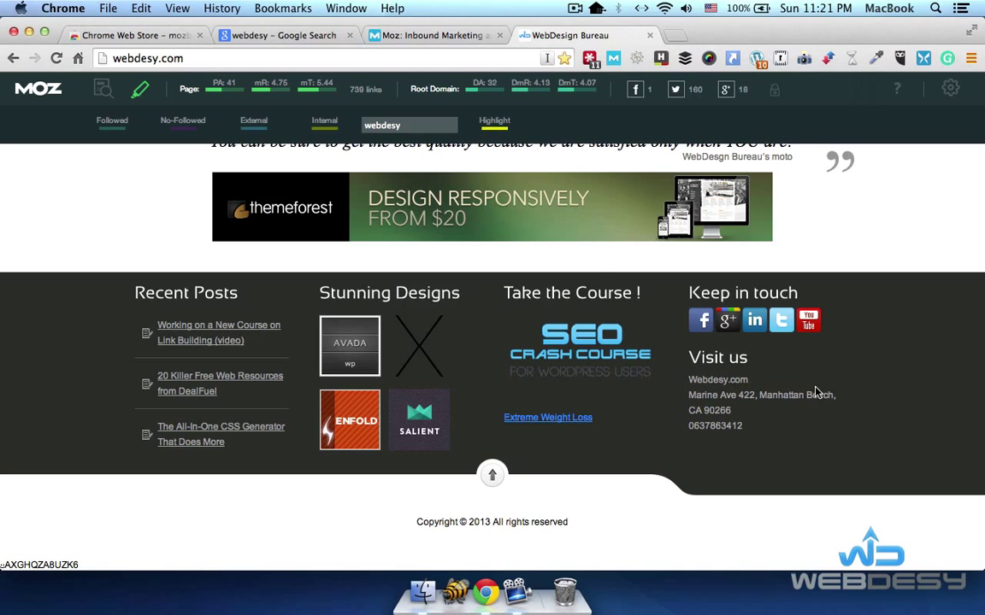
{"action": "scroll", "coordinate": [816, 392], "scroll_direction": "up", "scroll_amount": 20}
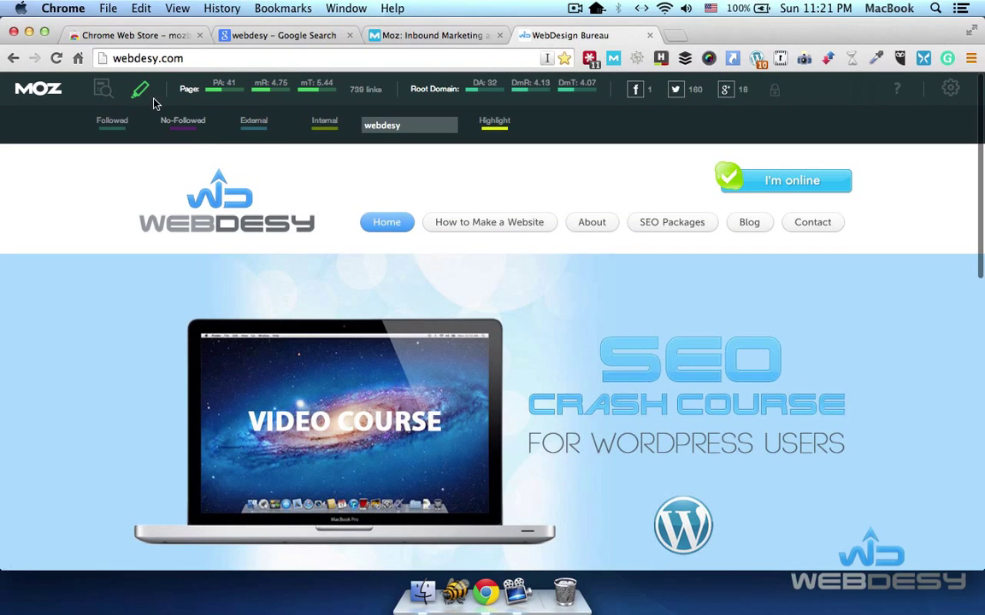